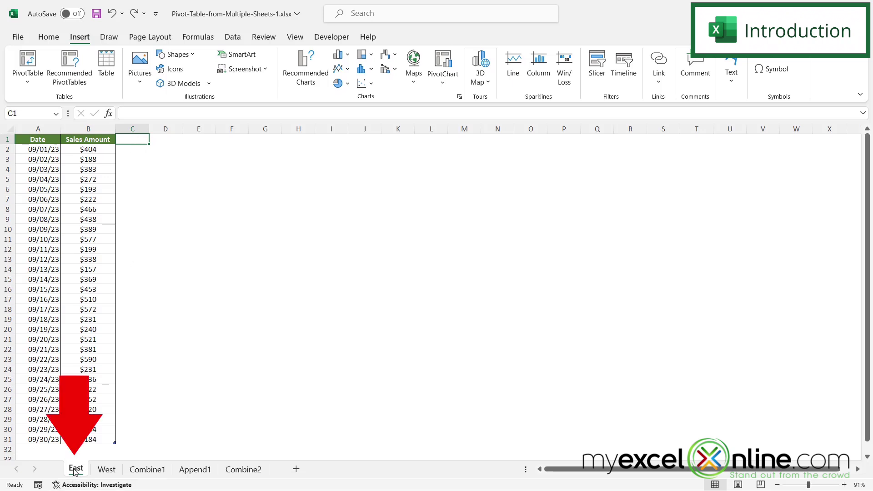
View the West sheet's sales data, then the Combine1 sheet's example pivot table.
{"action": "left_click", "coordinate": [106, 469]}
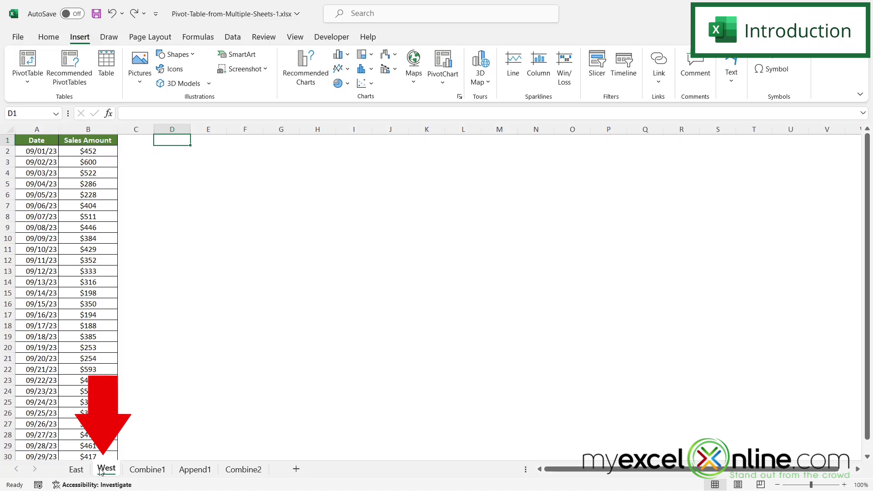
{"action": "left_click", "coordinate": [146, 470]}
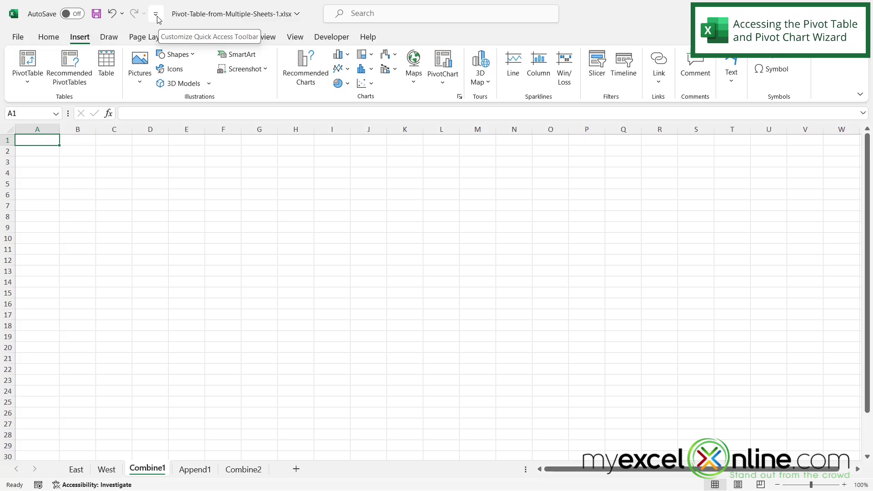
Open the Quick Access Toolbar's More Commands settings and list All Commands.
{"action": "left_click", "coordinate": [156, 17]}
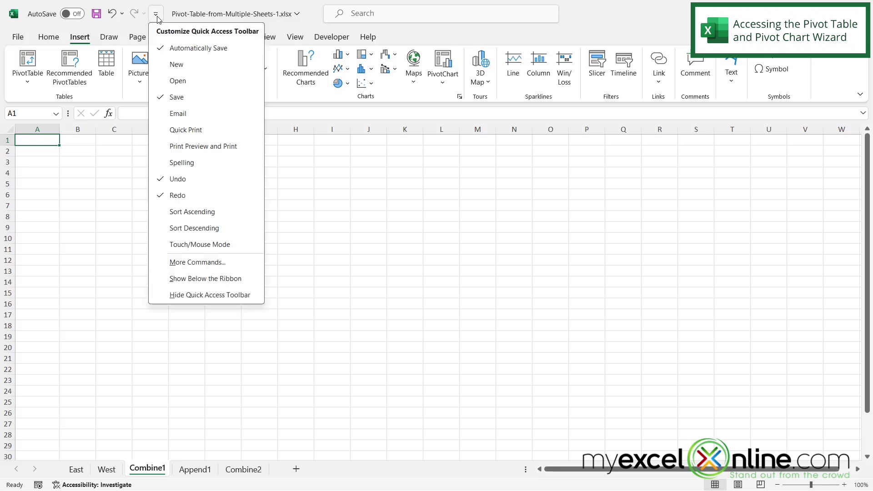
{"action": "left_click", "coordinate": [199, 267]}
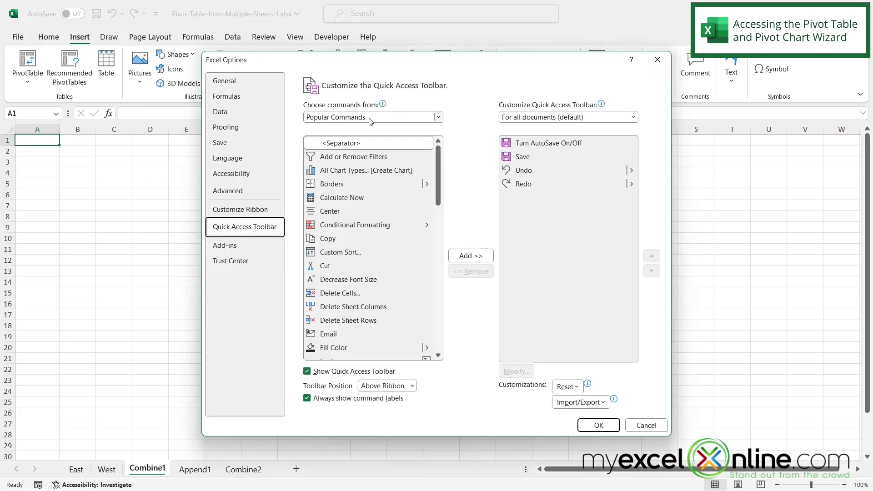
{"action": "left_click", "coordinate": [371, 117]}
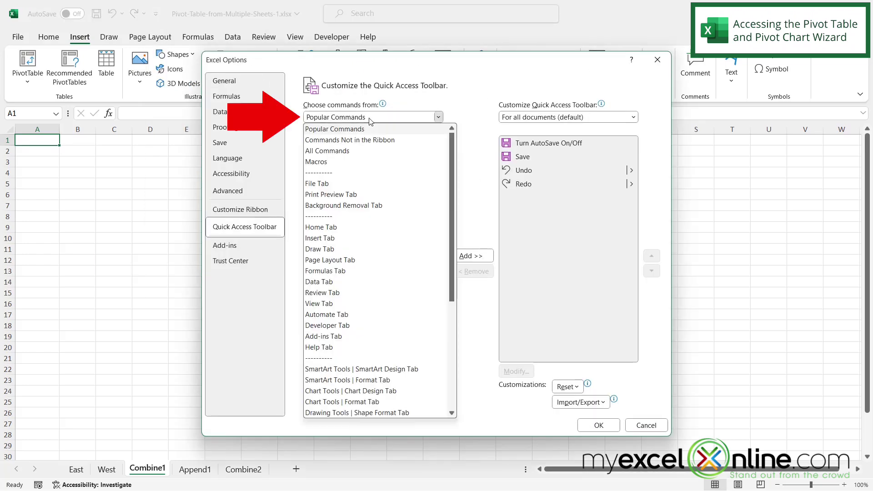
{"action": "left_click", "coordinate": [325, 152]}
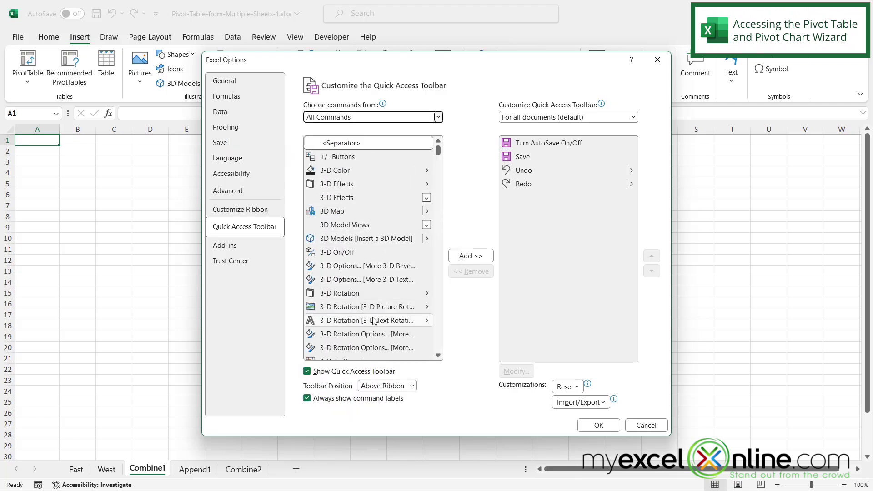
Add PivotTable and PivotChart Wizard to the Quick Access Toolbar and confirm with OK.
{"action": "left_click", "coordinate": [354, 239]}
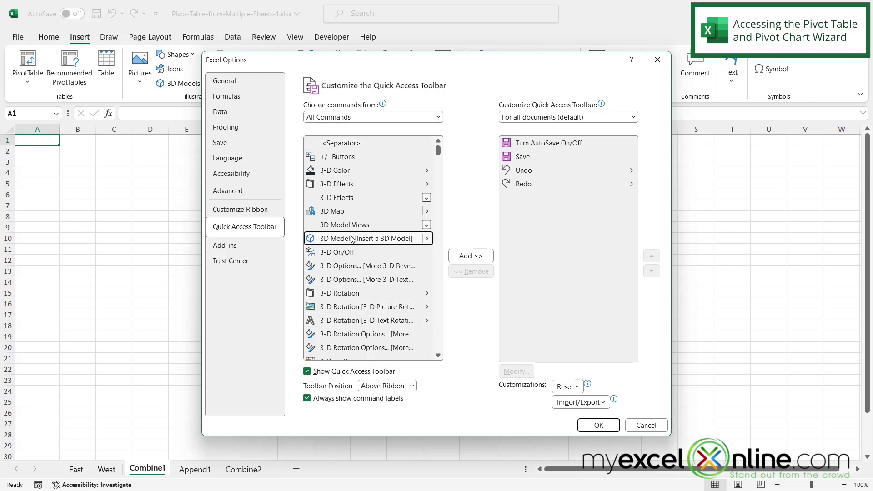
{"action": "type", "text": "piv"}
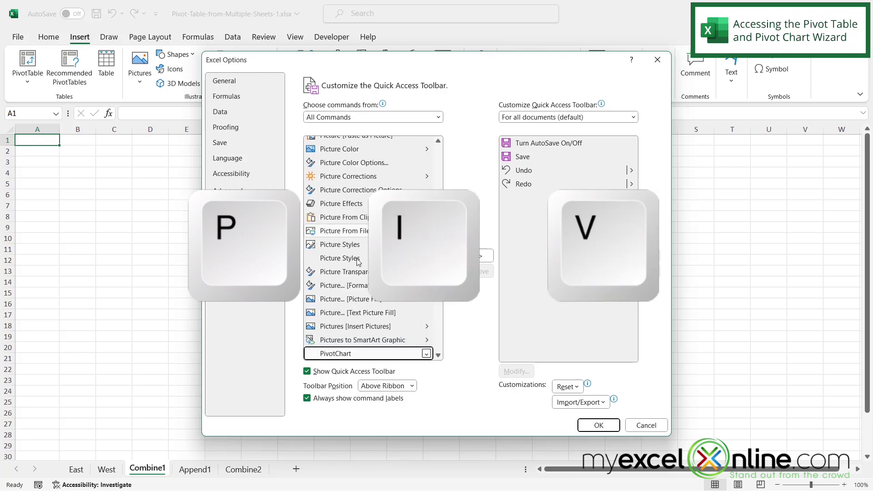
{"action": "scroll", "coordinate": [390, 315], "scroll_direction": "down", "scroll_amount": 2}
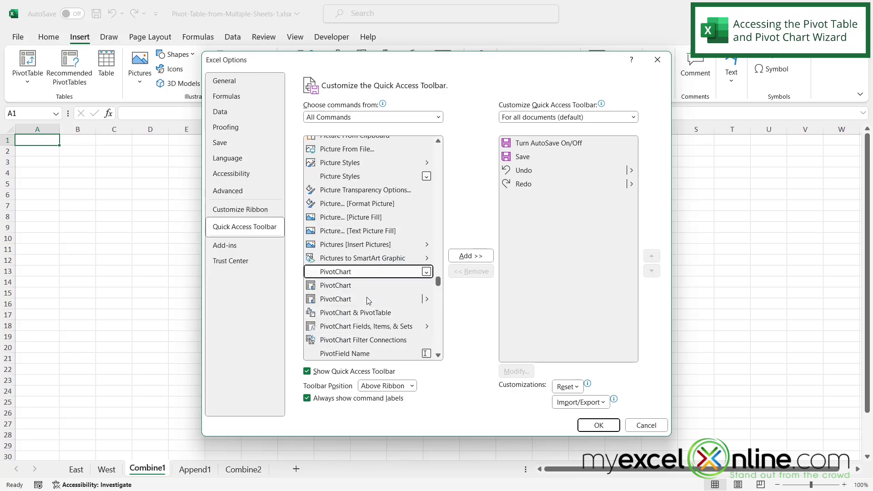
{"action": "scroll", "coordinate": [369, 305], "scroll_direction": "down", "scroll_amount": 1}
{"action": "scroll", "coordinate": [370, 305], "scroll_direction": "down", "scroll_amount": 2}
{"action": "scroll", "coordinate": [370, 304], "scroll_direction": "down", "scroll_amount": 1}
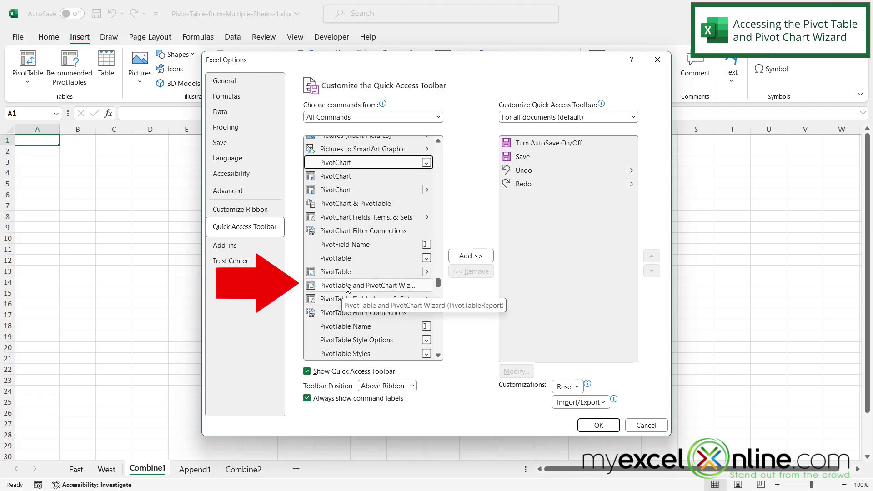
{"action": "left_click", "coordinate": [359, 286]}
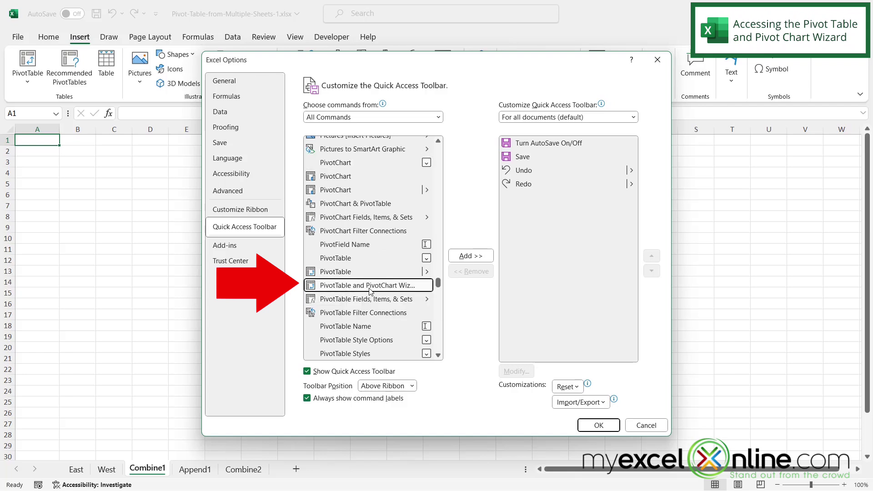
{"action": "left_click", "coordinate": [469, 255]}
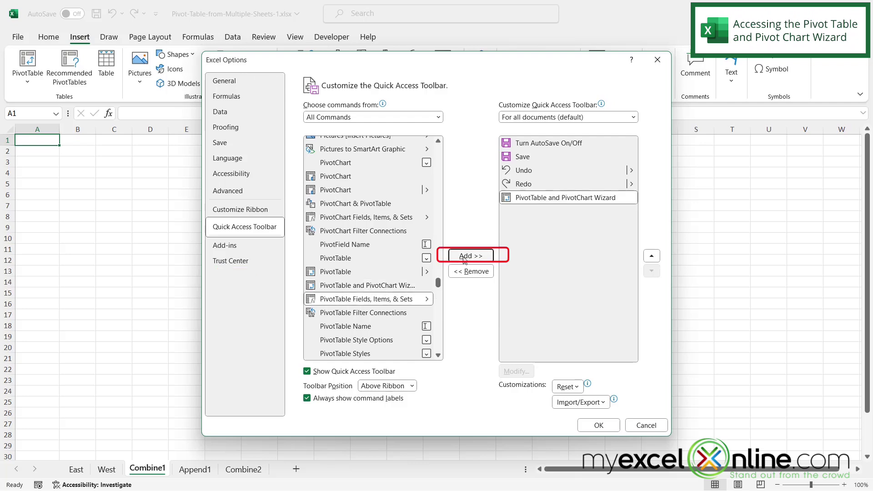
{"action": "left_click", "coordinate": [598, 425]}
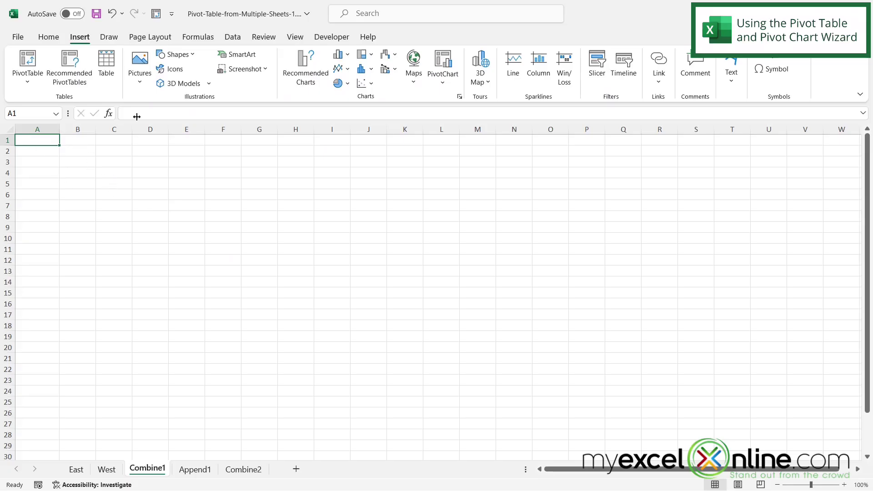
Start the wizard with Multiple consolidation ranges and 'I will create the page fields'.
{"action": "left_click", "coordinate": [157, 15]}
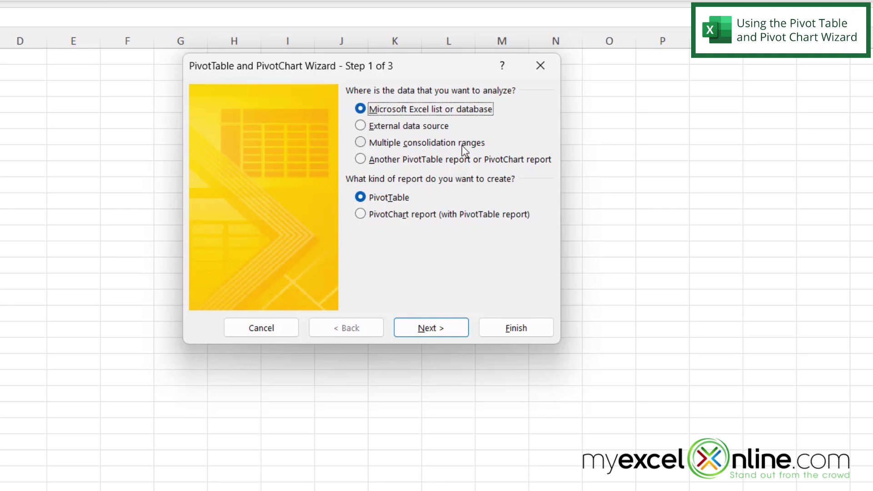
{"action": "left_click", "coordinate": [382, 141]}
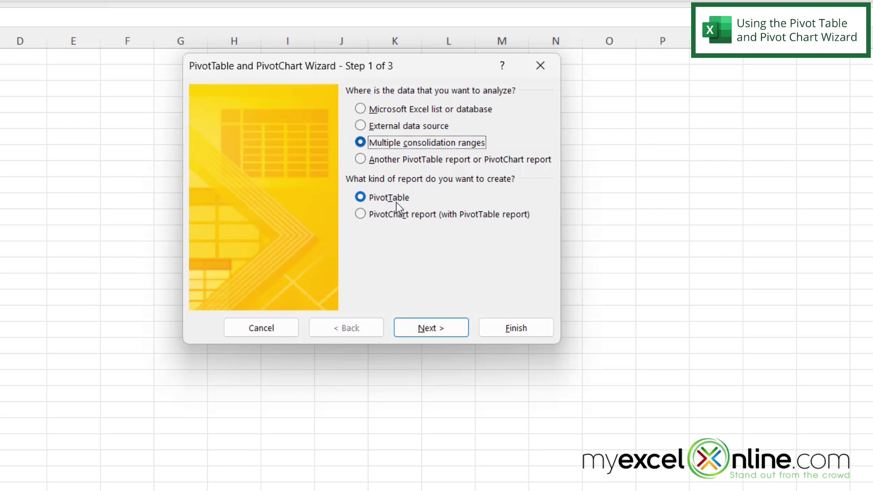
{"action": "left_click", "coordinate": [418, 335]}
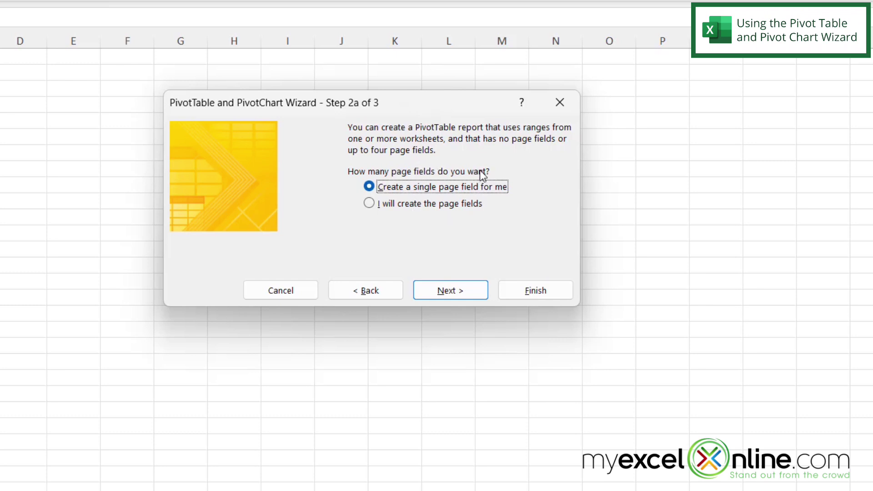
{"action": "left_click", "coordinate": [369, 203]}
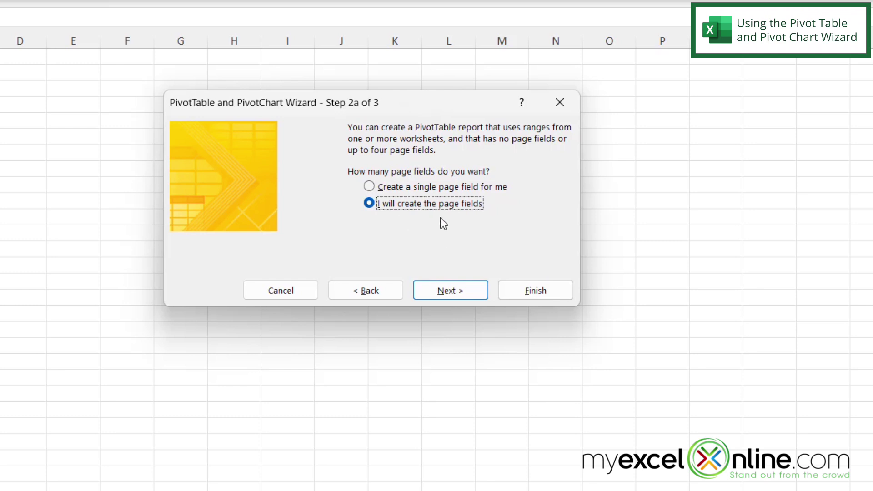
Add the East sheet range A1:B31 to the consolidation ranges list.
{"action": "left_click", "coordinate": [449, 291]}
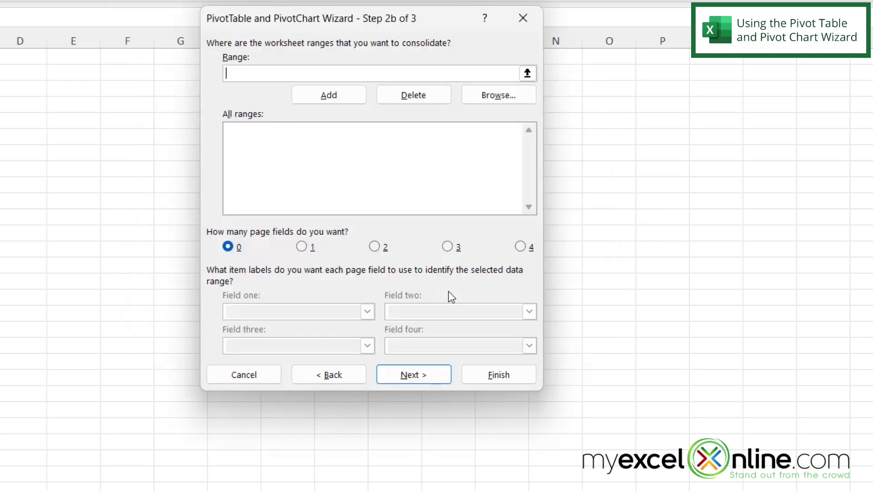
{"action": "left_click", "coordinate": [245, 73]}
{"action": "left_click", "coordinate": [527, 73]}
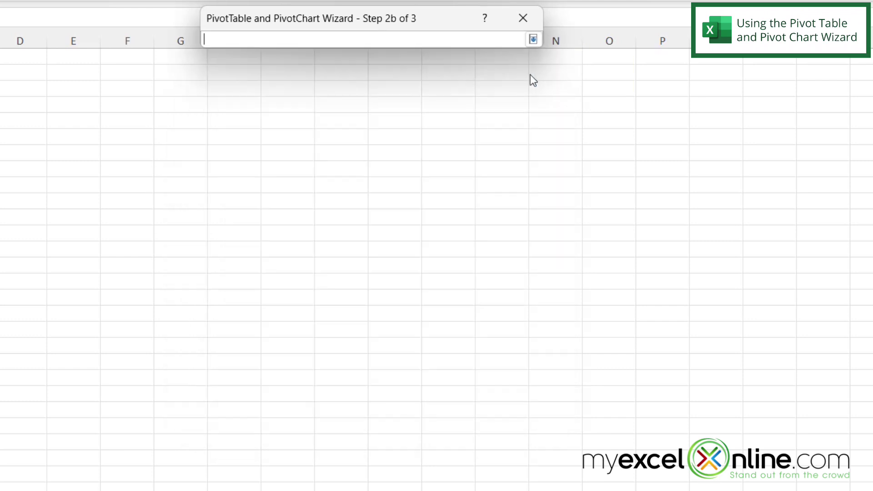
{"action": "left_click", "coordinate": [76, 470]}
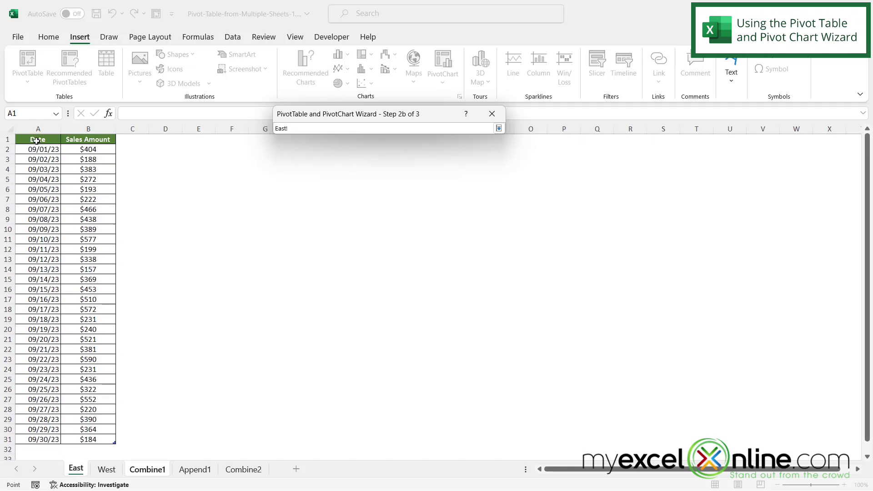
{"action": "left_click", "coordinate": [37, 141]}
{"action": "left_click_drag", "start_coordinate": [36, 141], "coordinate": [80, 442]}
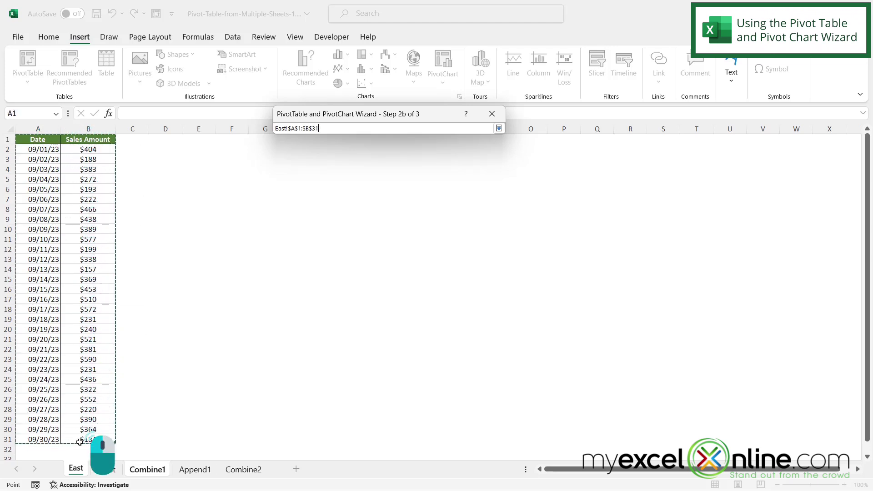
{"action": "left_click", "coordinate": [499, 128]}
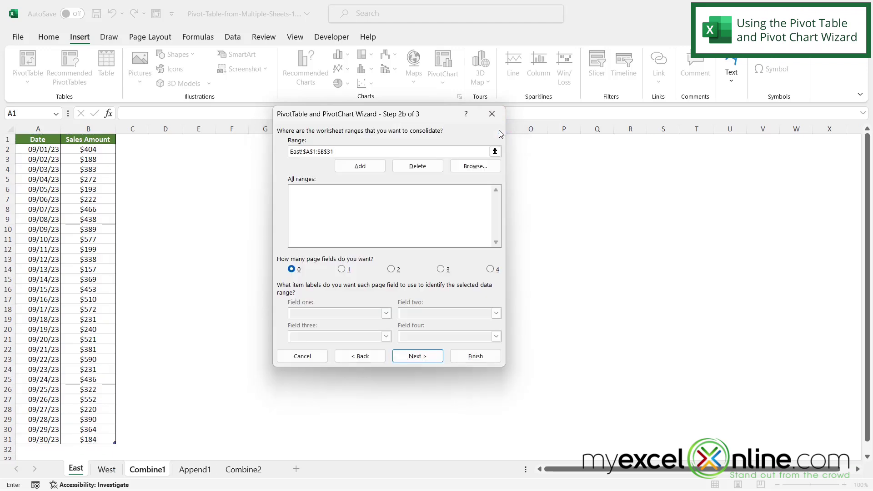
{"action": "left_click", "coordinate": [359, 166]}
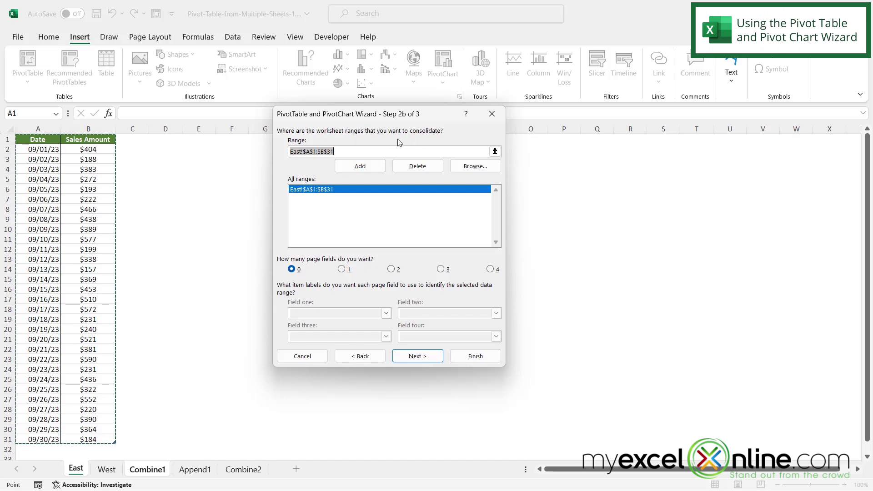
Add the West sheet range A1:B31 to the consolidation ranges list.
{"action": "left_click", "coordinate": [495, 151]}
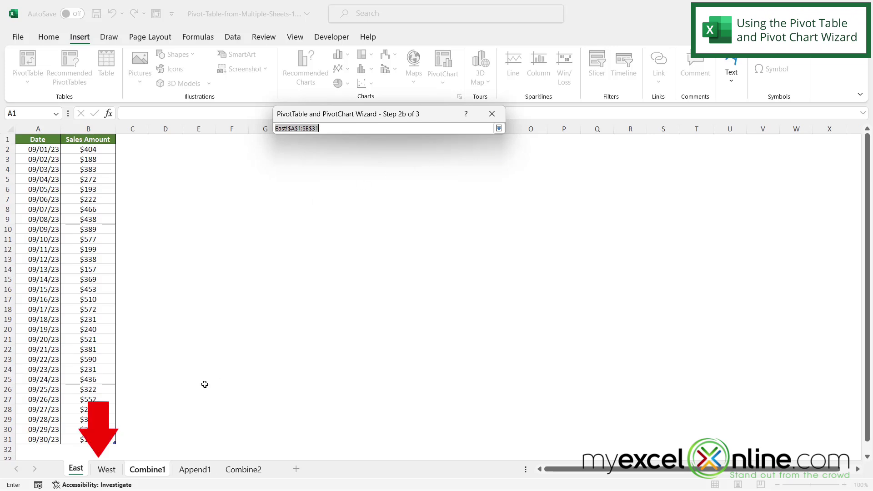
{"action": "left_click", "coordinate": [107, 468]}
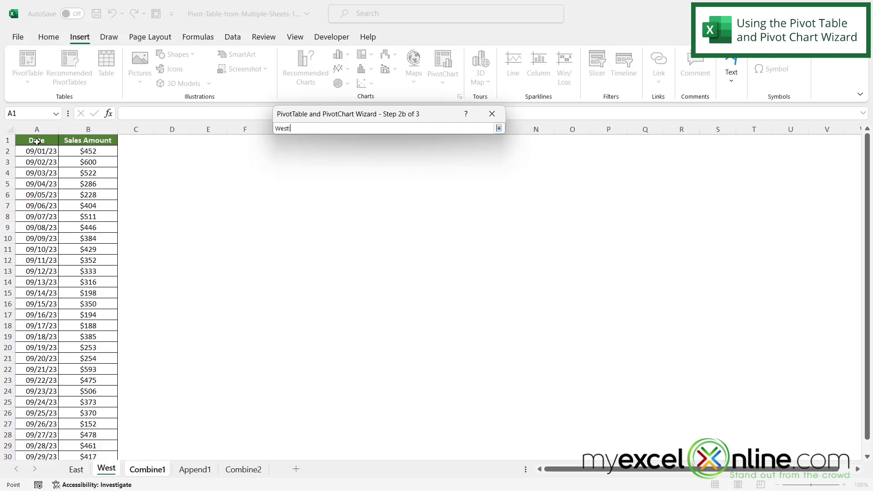
{"action": "left_click", "coordinate": [33, 143]}
{"action": "left_click_drag", "start_coordinate": [33, 143], "coordinate": [86, 434]}
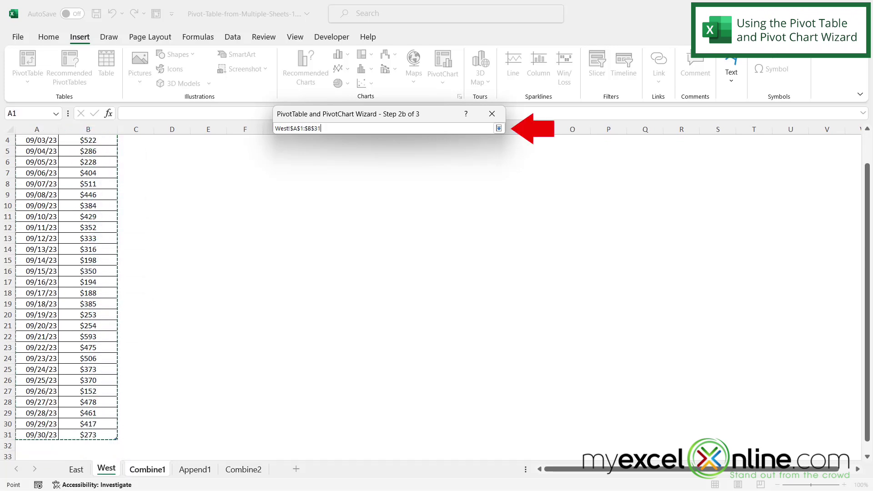
{"action": "left_click", "coordinate": [498, 128]}
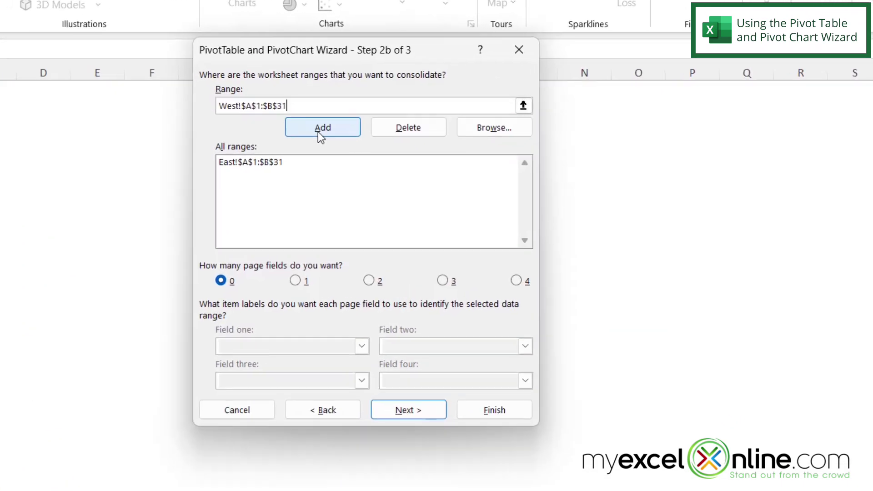
{"action": "left_click", "coordinate": [360, 172]}
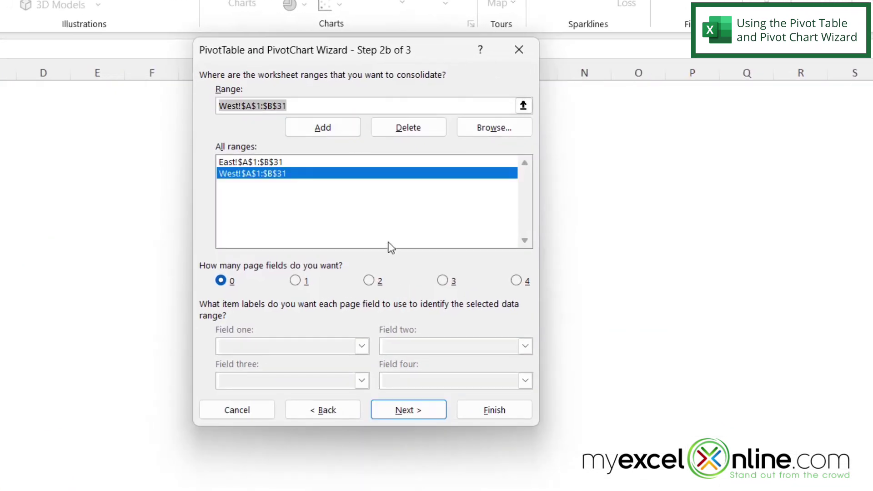
Use one page field, labelling the East range 'East' and the West range 'West'.
{"action": "left_click", "coordinate": [240, 161]}
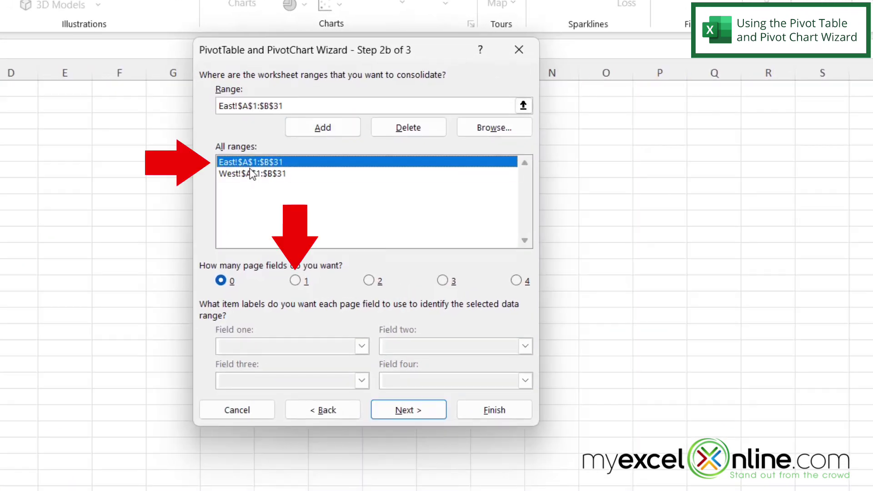
{"action": "left_click", "coordinate": [295, 281]}
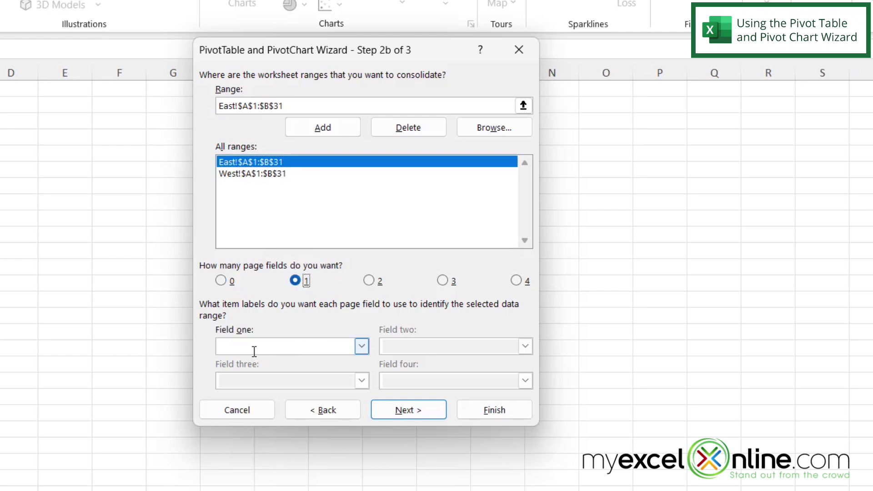
{"action": "left_click", "coordinate": [251, 350]}
{"action": "type", "text": "East"}
{"action": "left_click", "coordinate": [241, 173]}
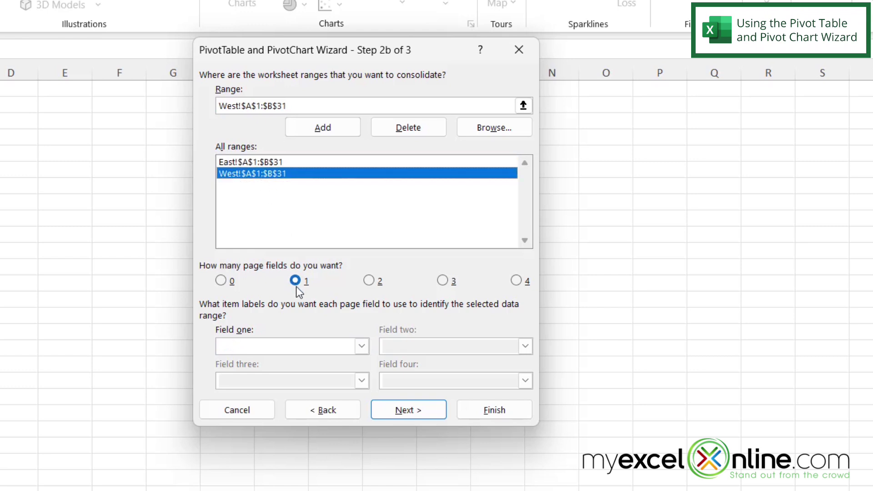
{"action": "left_click", "coordinate": [234, 347]}
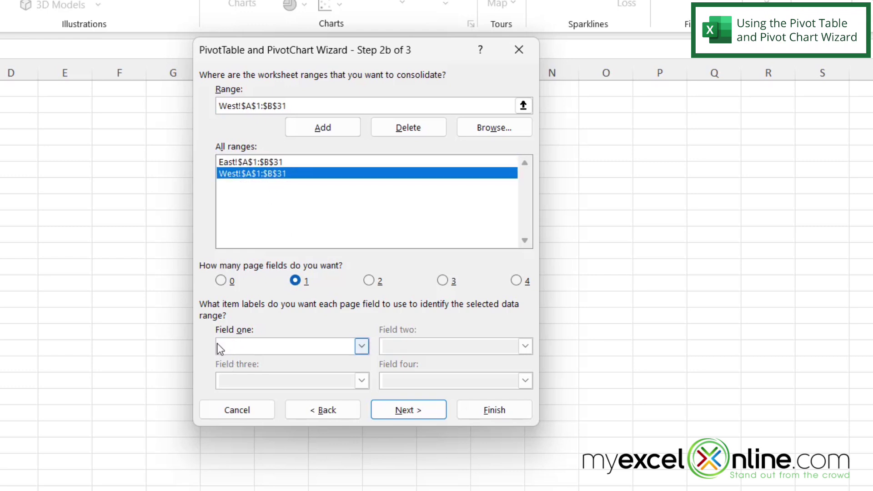
{"action": "type", "text": "West"}
{"action": "left_click", "coordinate": [403, 411]}
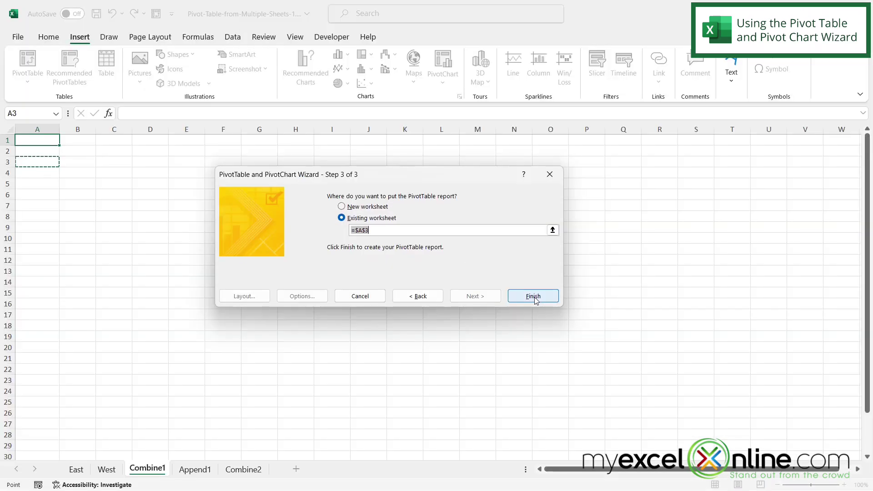
{"action": "left_click", "coordinate": [582, 321]}
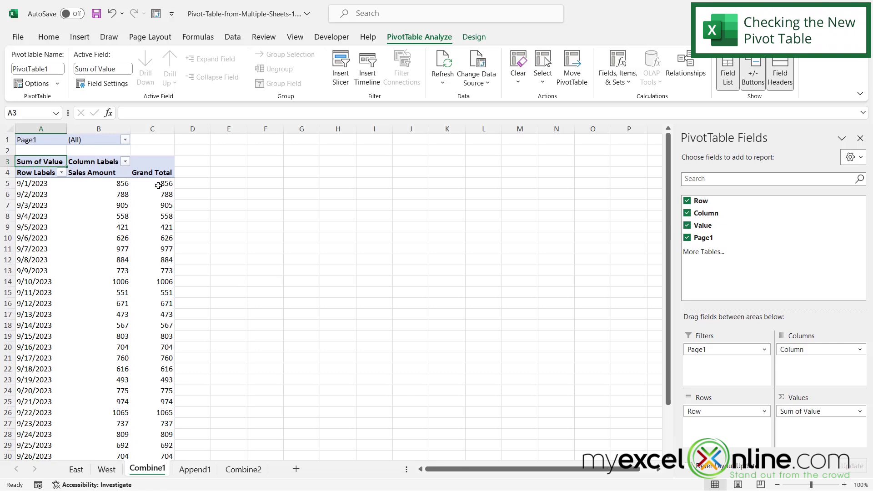
{"action": "mouse_move", "coordinate": [160, 183]}
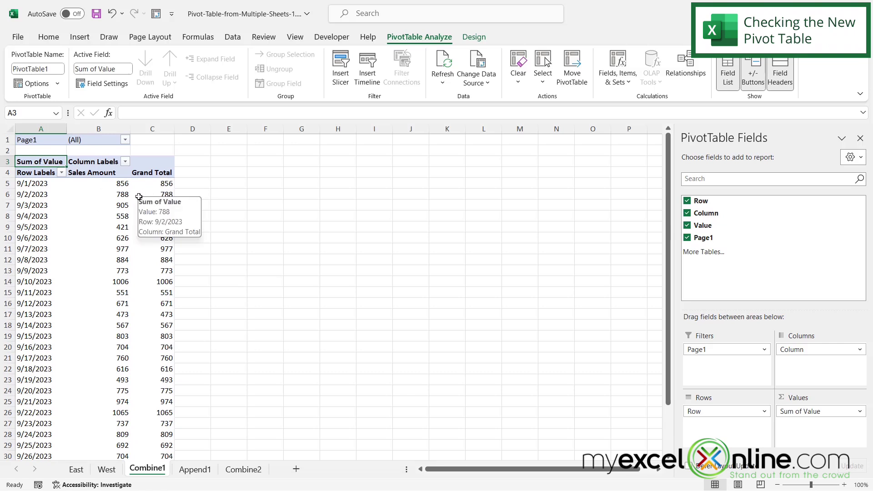
{"action": "left_click", "coordinate": [41, 185]}
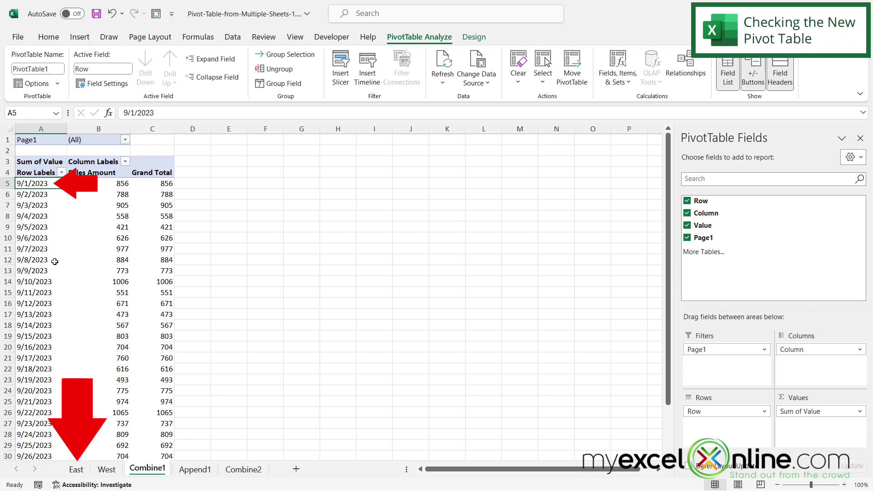
{"action": "left_click", "coordinate": [76, 470]}
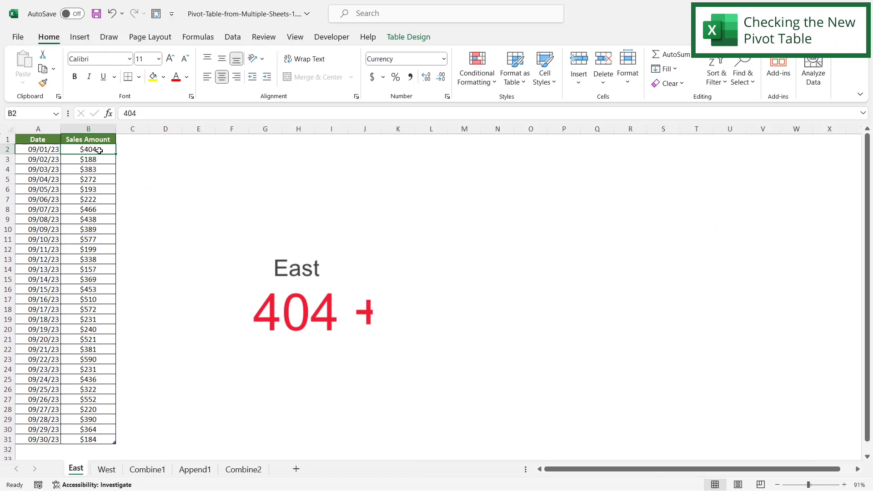
{"action": "left_click", "coordinate": [106, 469]}
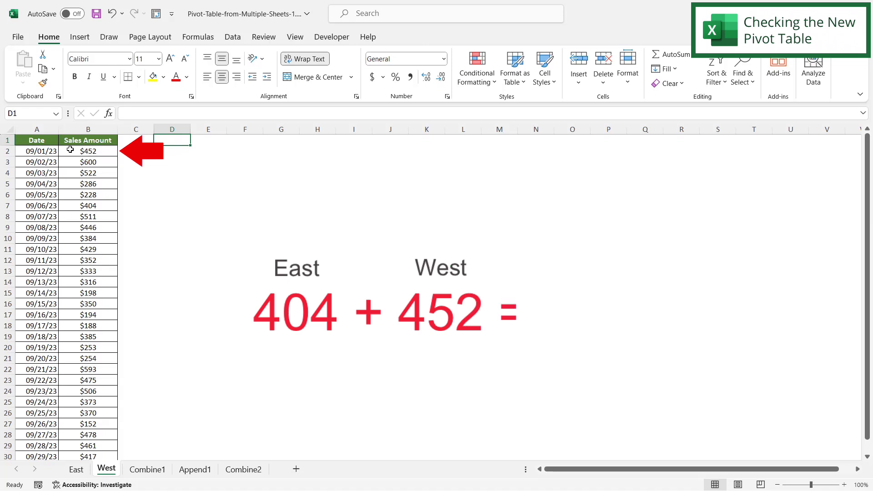
{"action": "left_click", "coordinate": [77, 472]}
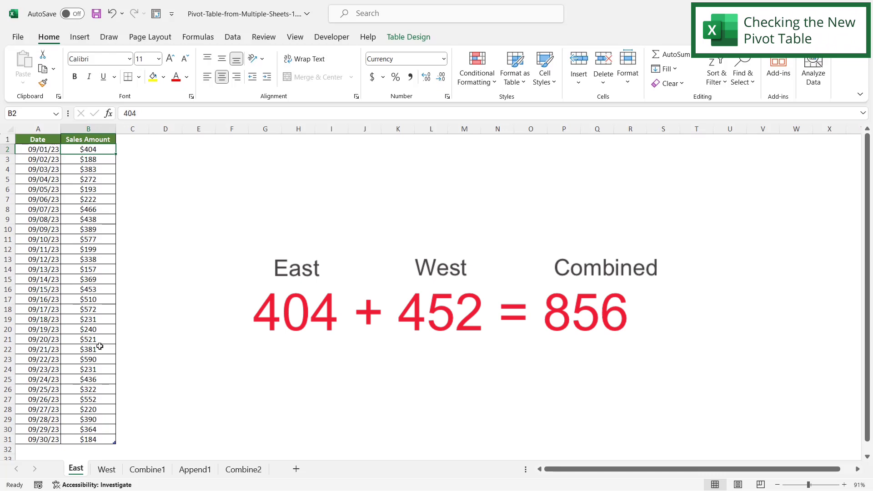
{"action": "left_click", "coordinate": [141, 472]}
{"action": "left_click", "coordinate": [109, 186]}
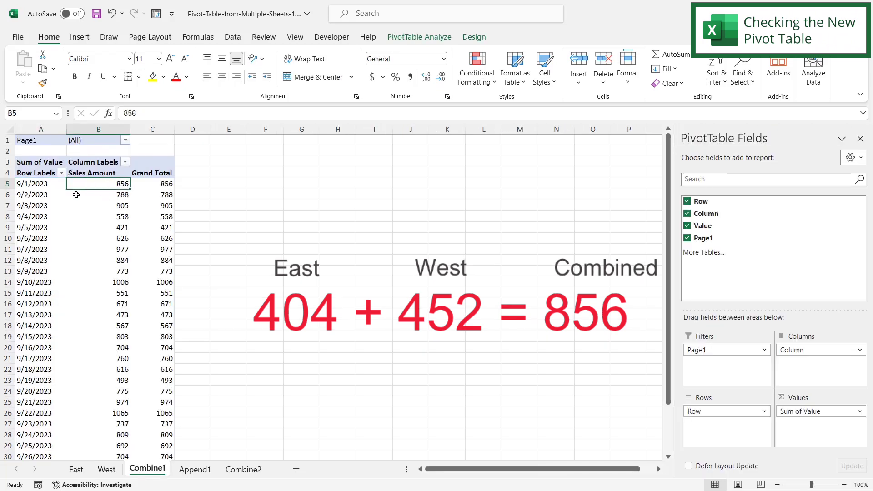